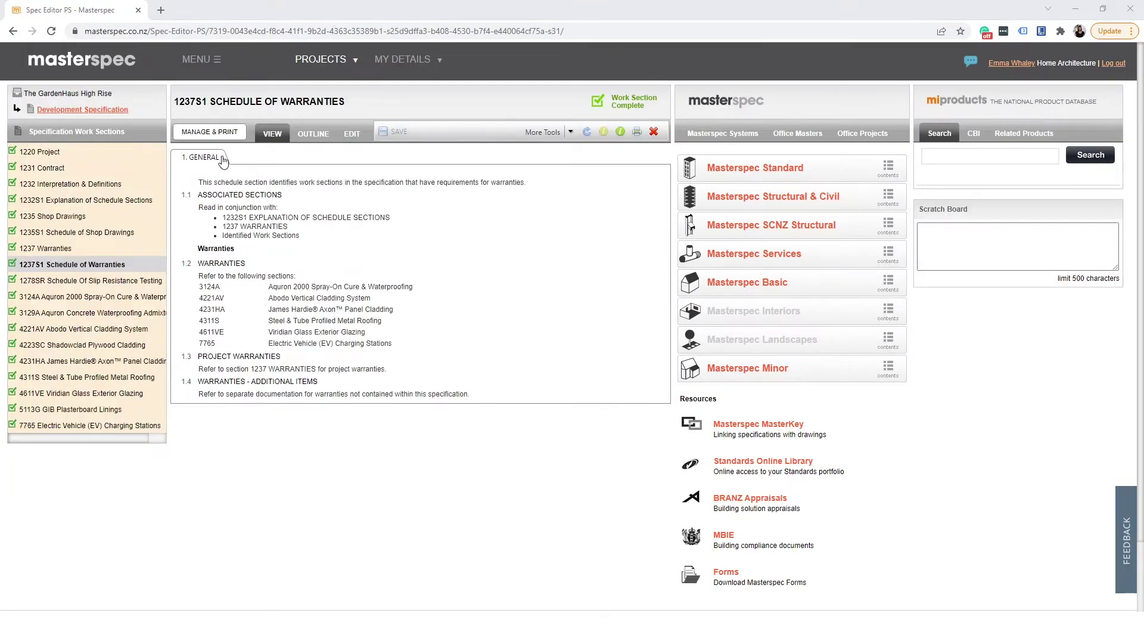
Open the Development Specification overview for The GardenHaus High Rise from the project tree.
click(209, 134)
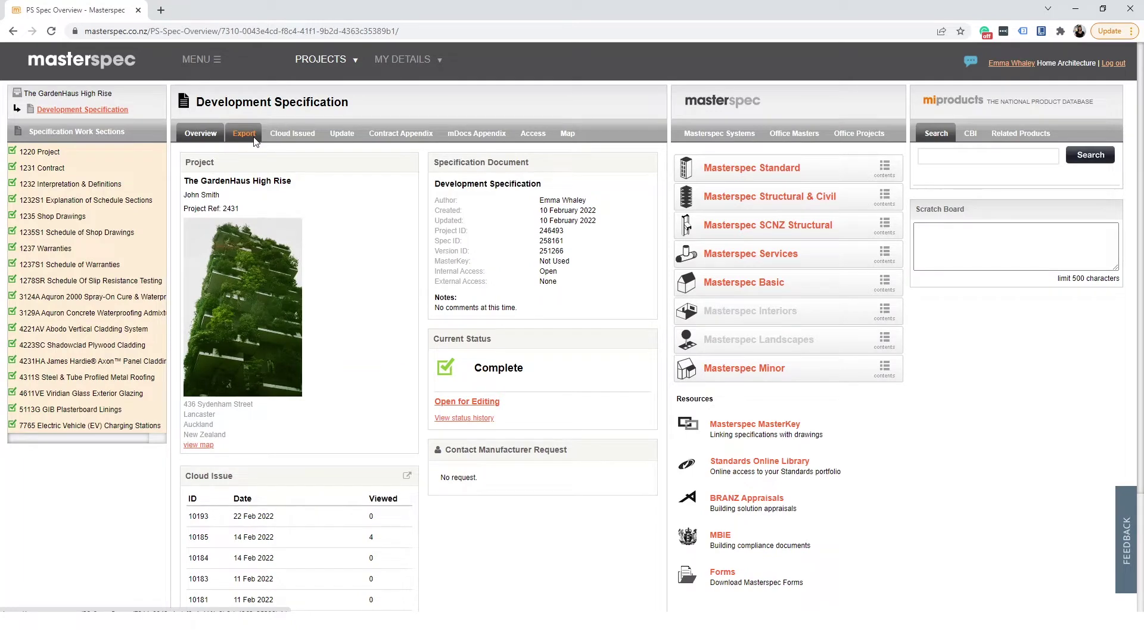
Set the specification export file format to Cloud Issue.
click(255, 140)
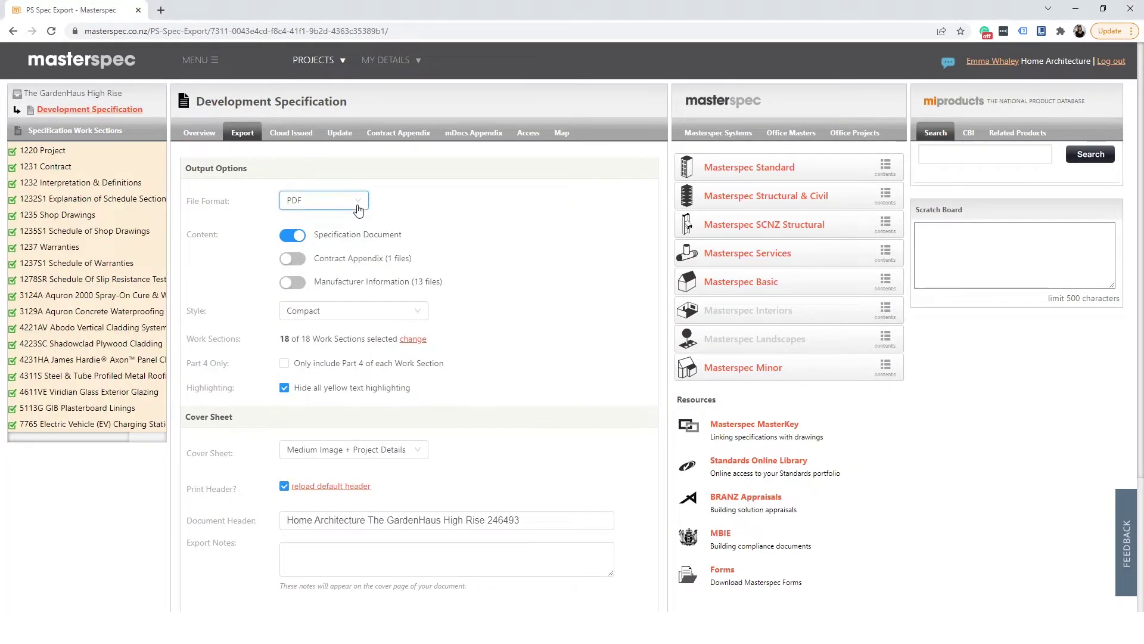
click(358, 209)
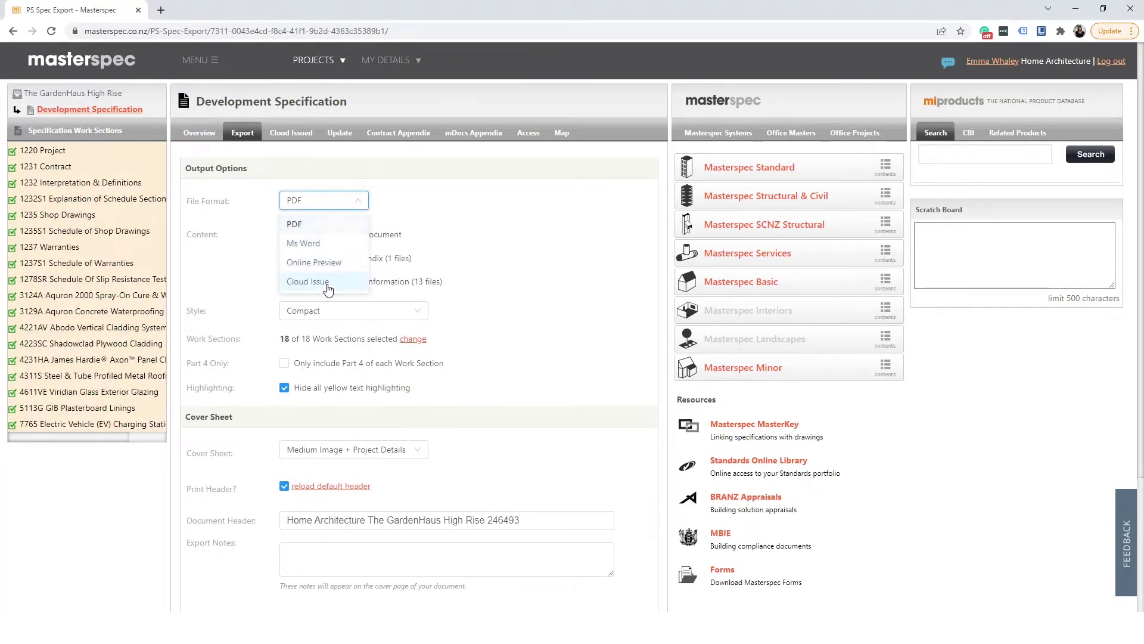
click(327, 288)
scroll(522, 270, down, 3)
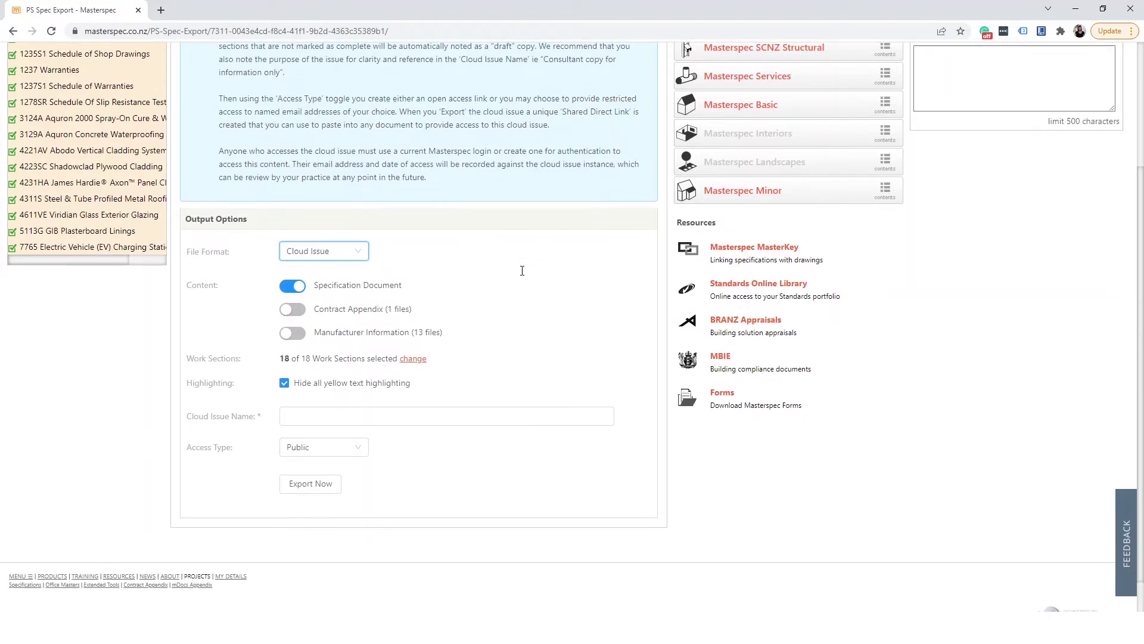
Include Contract Appendix and Manufacturer Information, and exclude the Environmental and Warranty purposes.
click(287, 265)
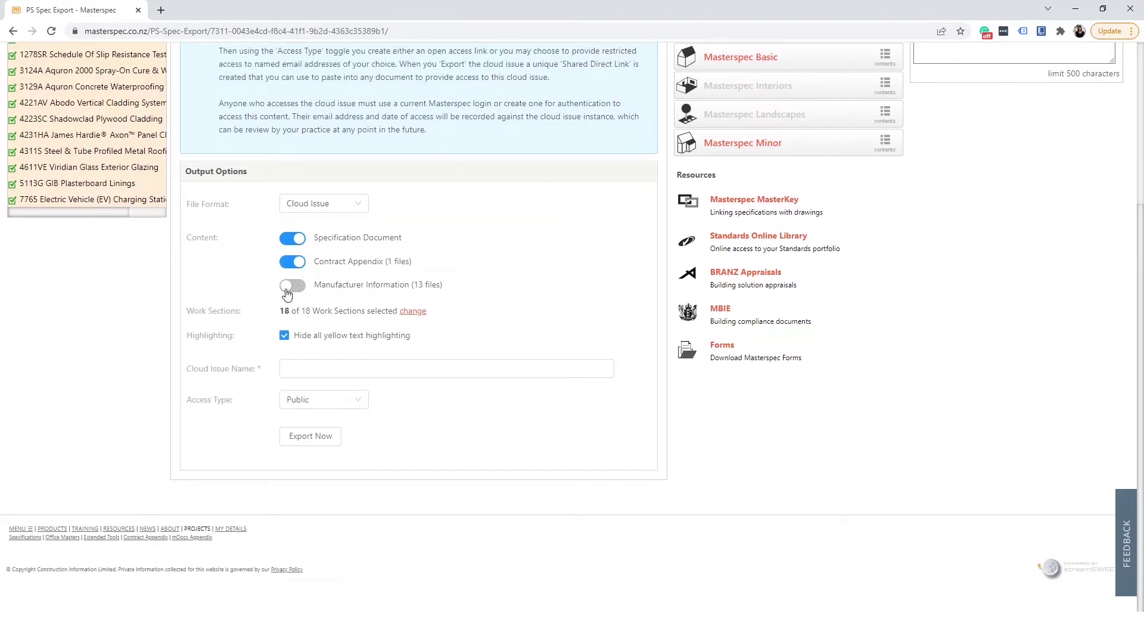
click(286, 289)
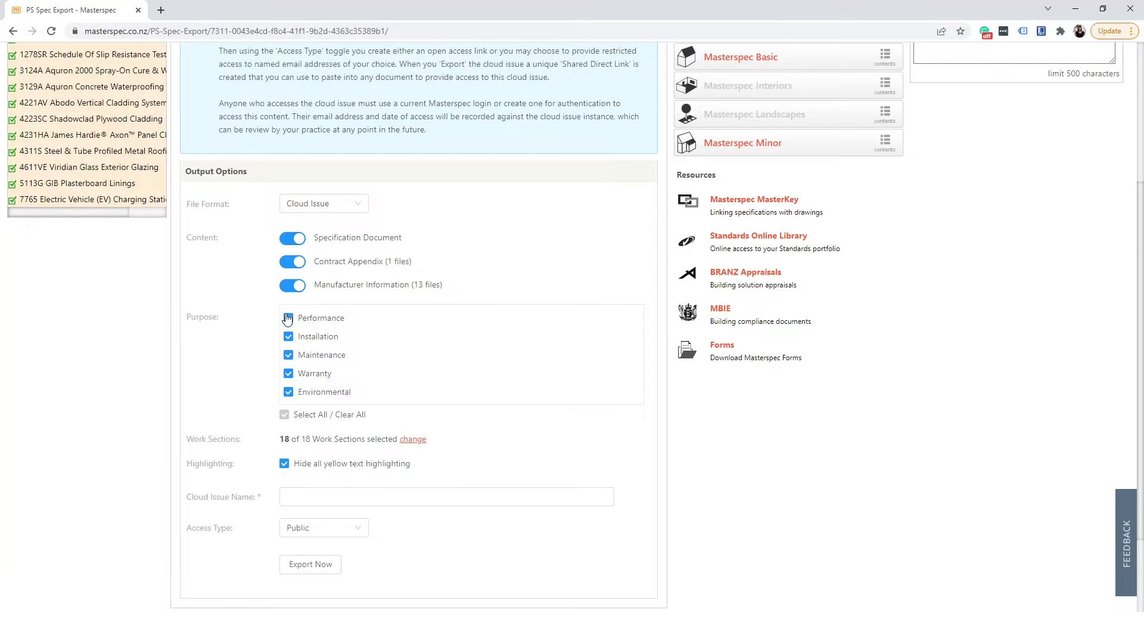
click(289, 393)
click(289, 374)
click(294, 286)
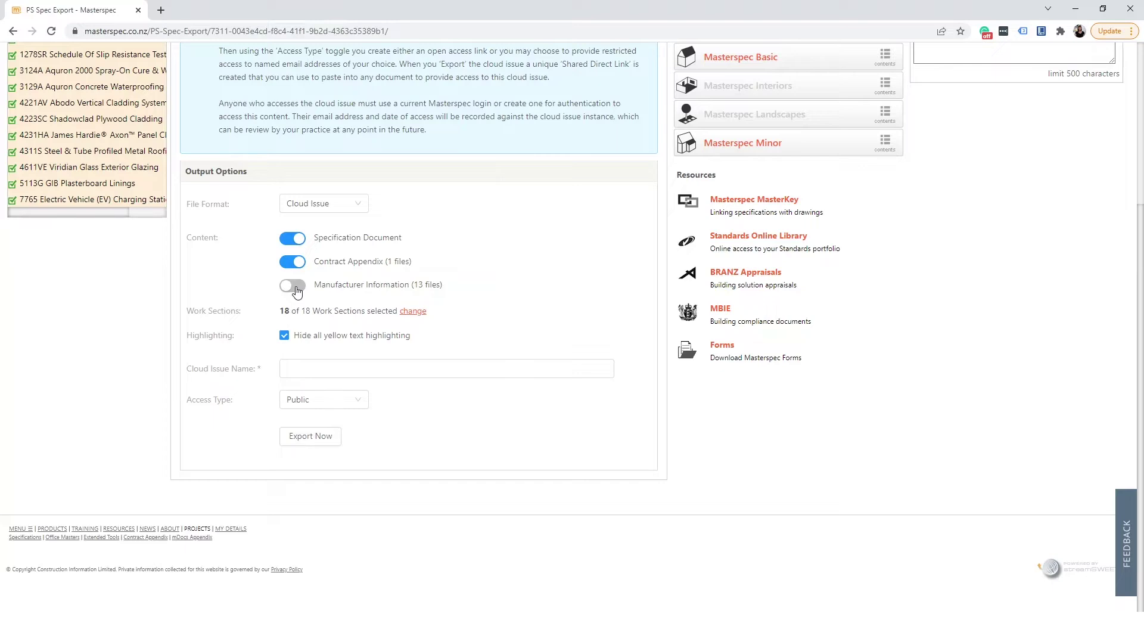
click(296, 288)
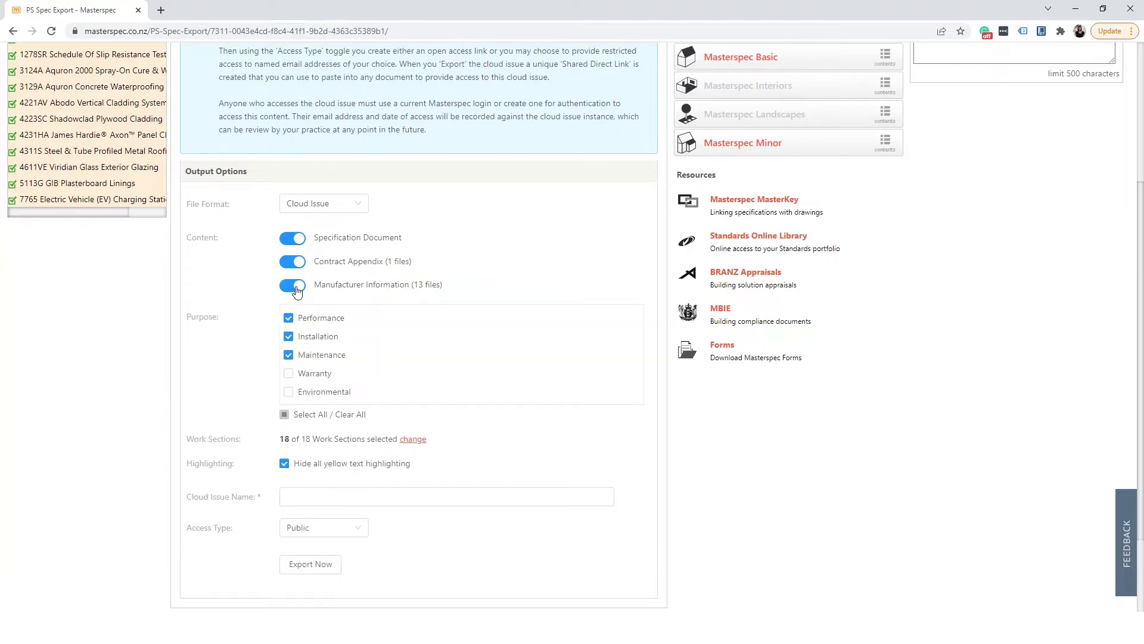
Exclude work section 1235 Shop Drawings from the issue, leaving 17 of 18 selected.
click(412, 439)
scroll(509, 398, down, 2)
click(289, 422)
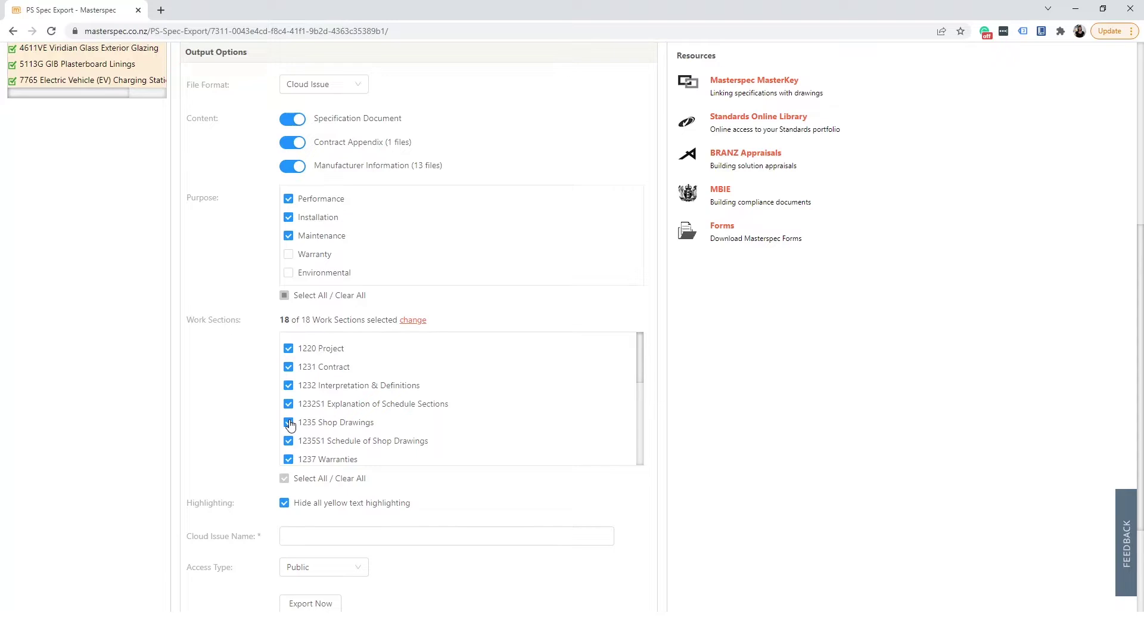
scroll(416, 423, down, 3)
scroll(429, 478, down, 3)
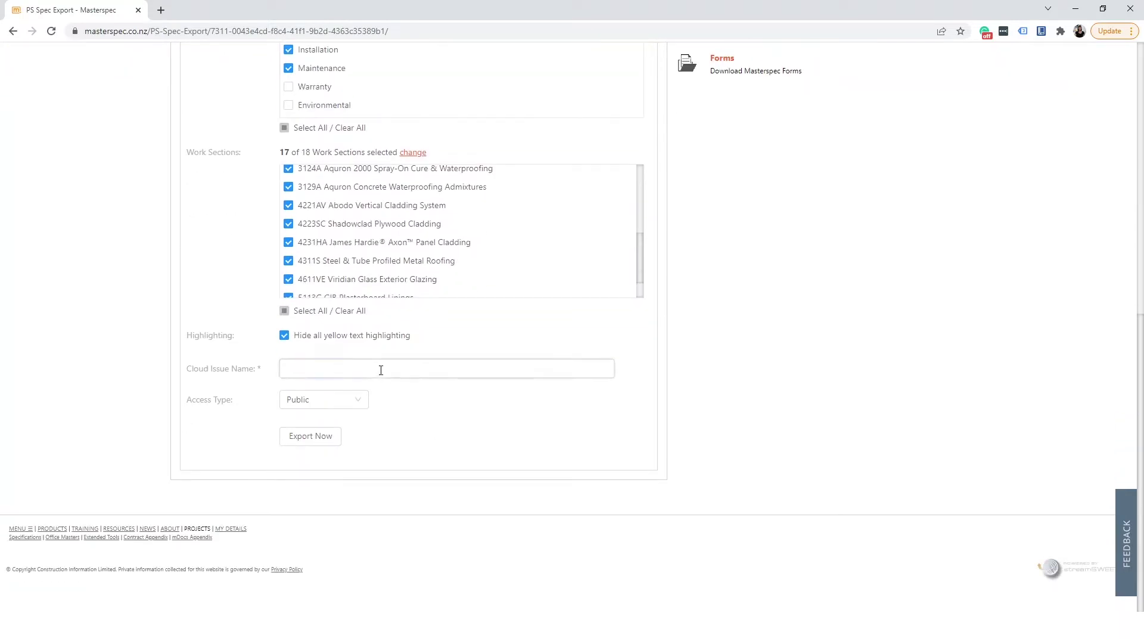
Name the cloud issue 'For Engineer 22.2.22 V.01' and keep Public access.
text(For Engineer 22.2.22 V.01)
click(361, 405)
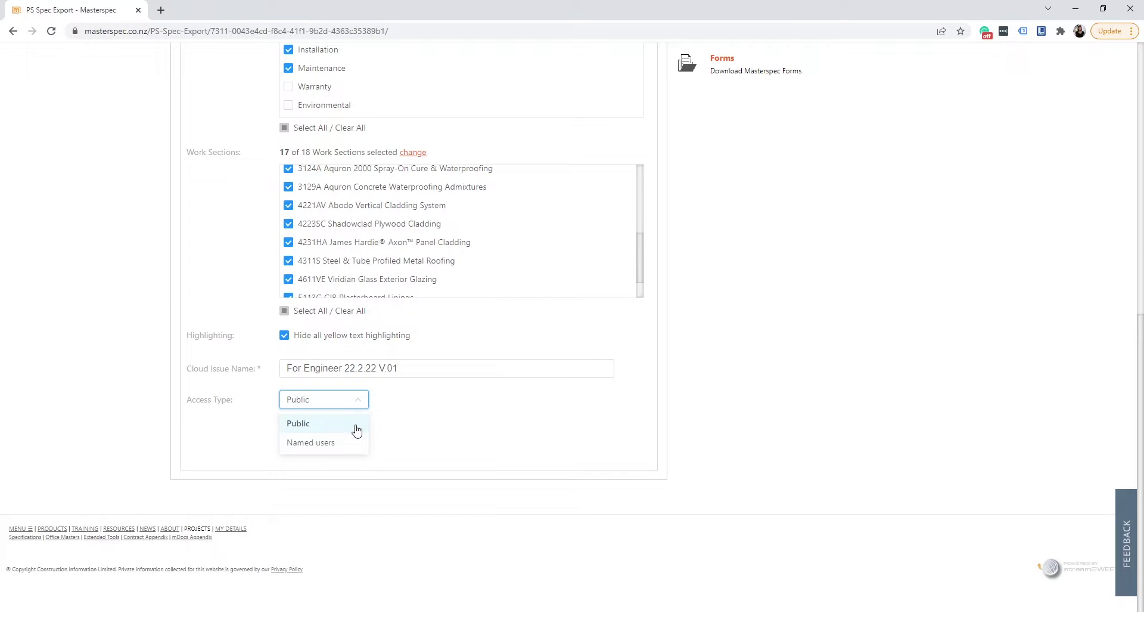
click(356, 427)
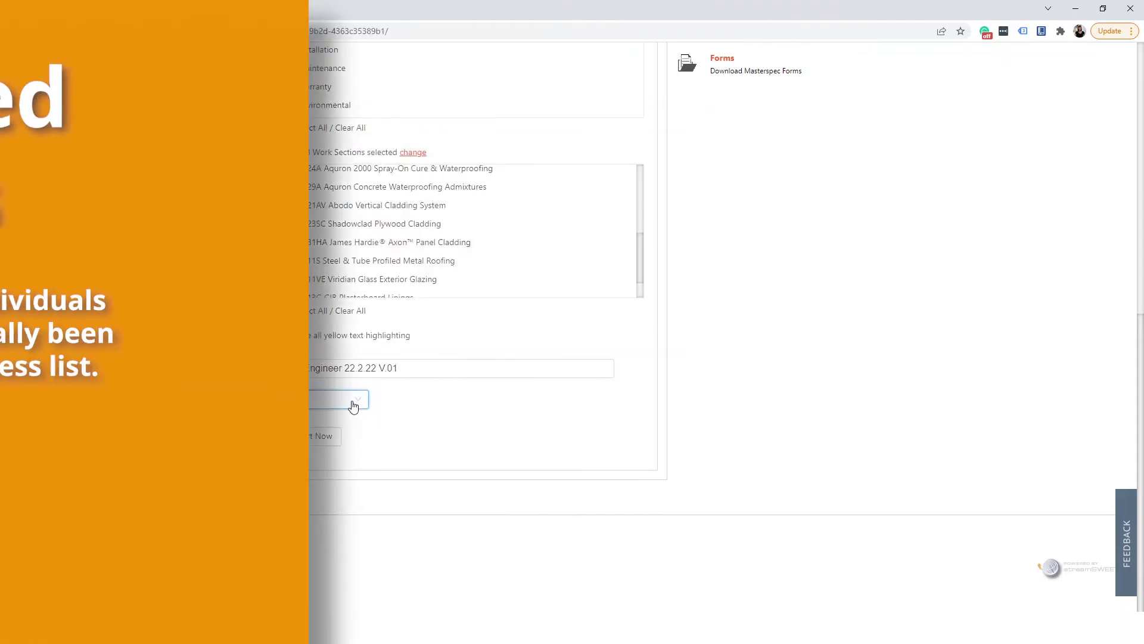
Review cloud issue 10185 (Version_008): its detail, viewed report and access log.
scroll(572, 327, down, 2)
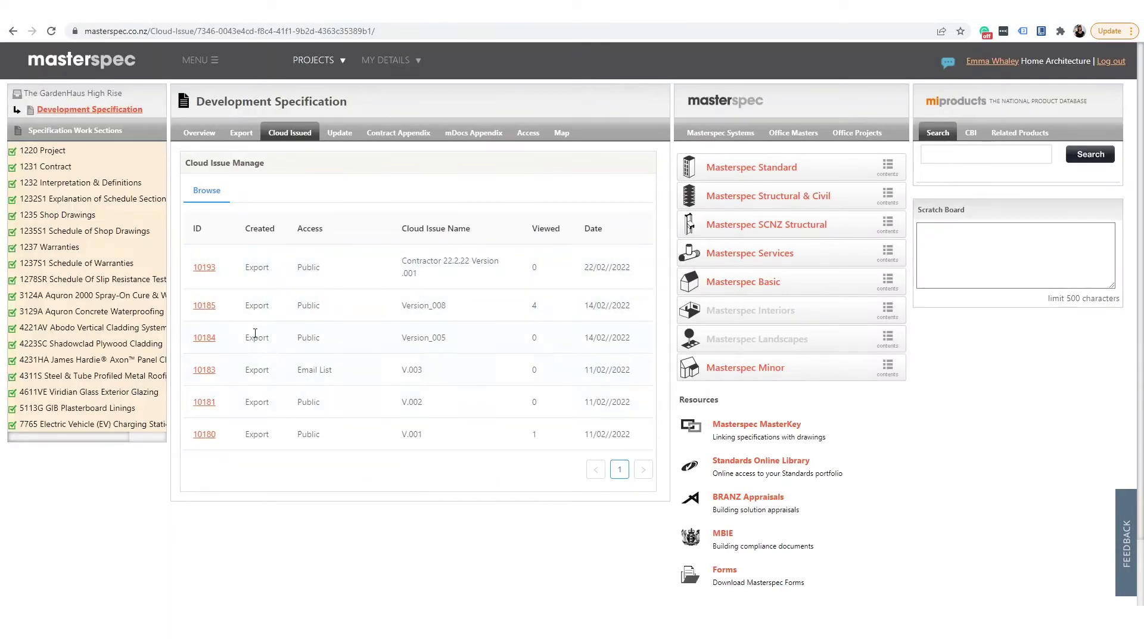
click(206, 305)
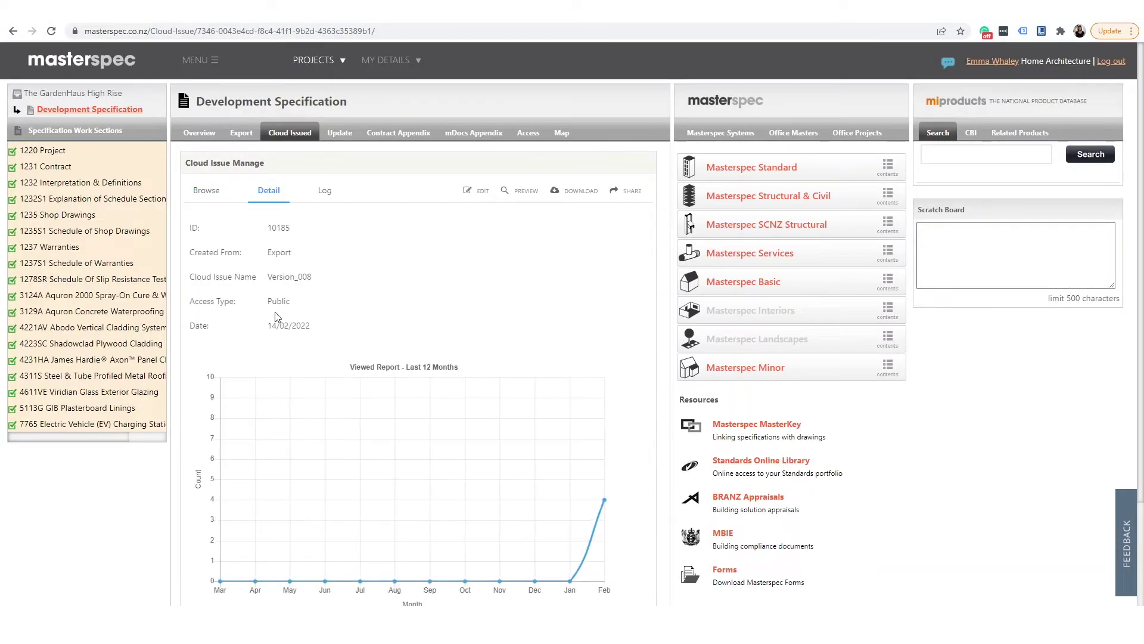
scroll(599, 348, down, 2)
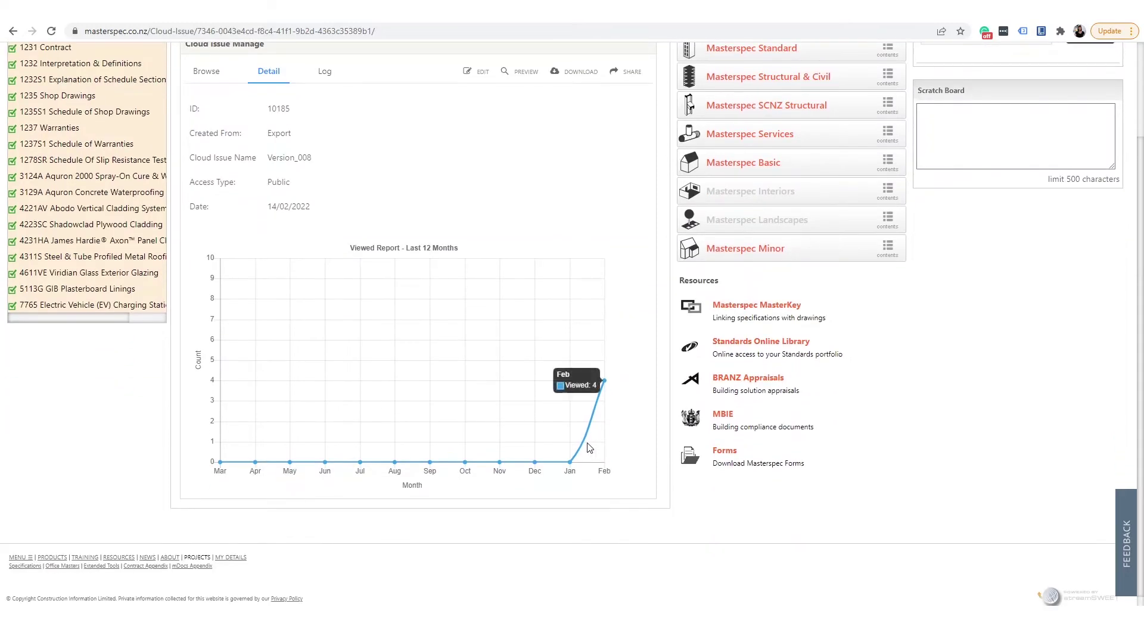
mouse_move(603, 388)
scroll(602, 388, up, 2)
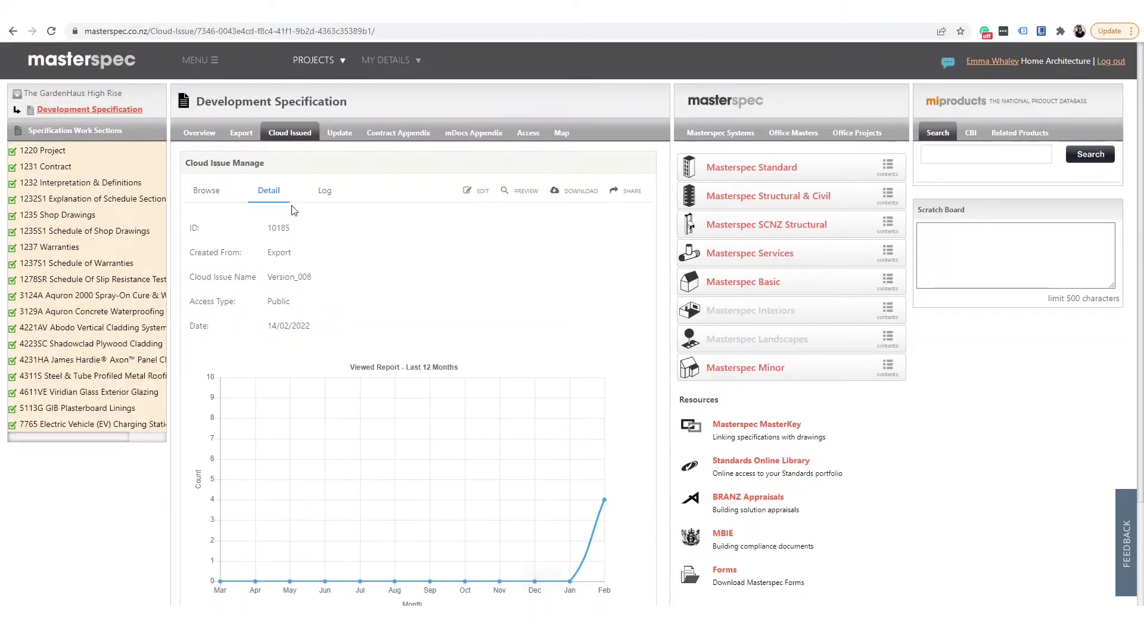
click(321, 189)
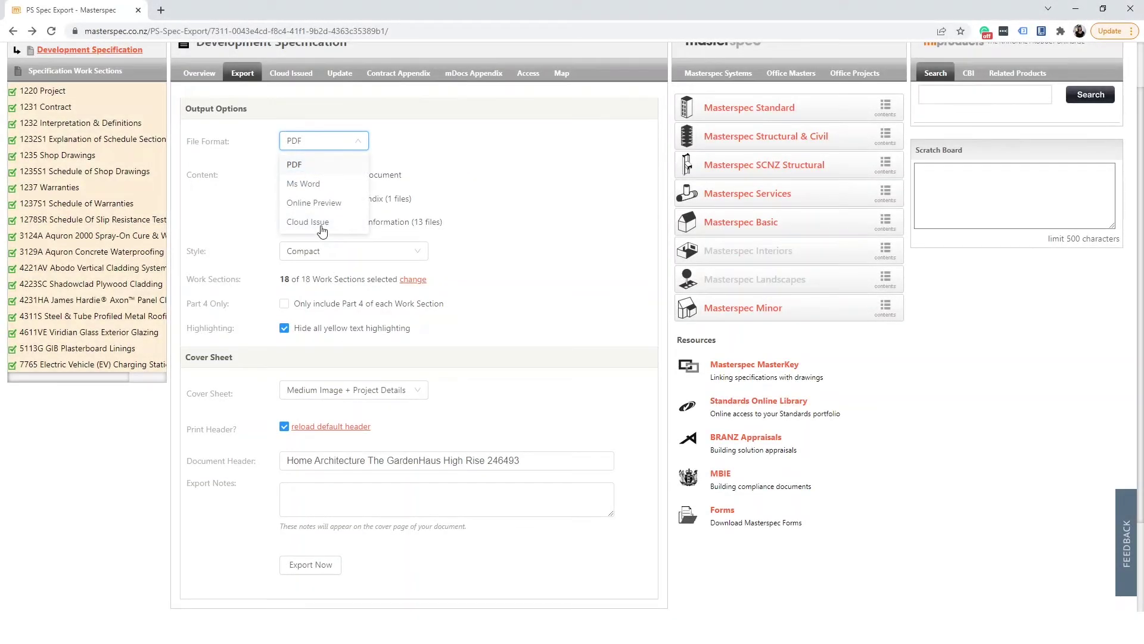
Export a public Cloud Issue named 'For Council 22.2.22 V.002' and copy its direct link.
click(316, 225)
scroll(393, 445, down, 3)
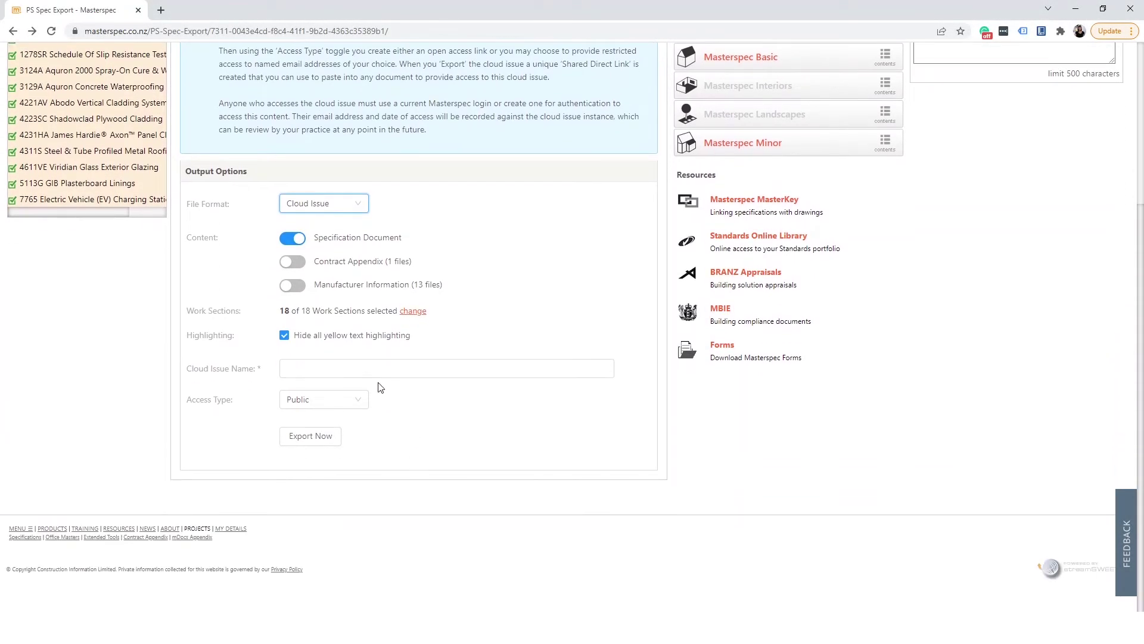
click(365, 365)
text(For C)
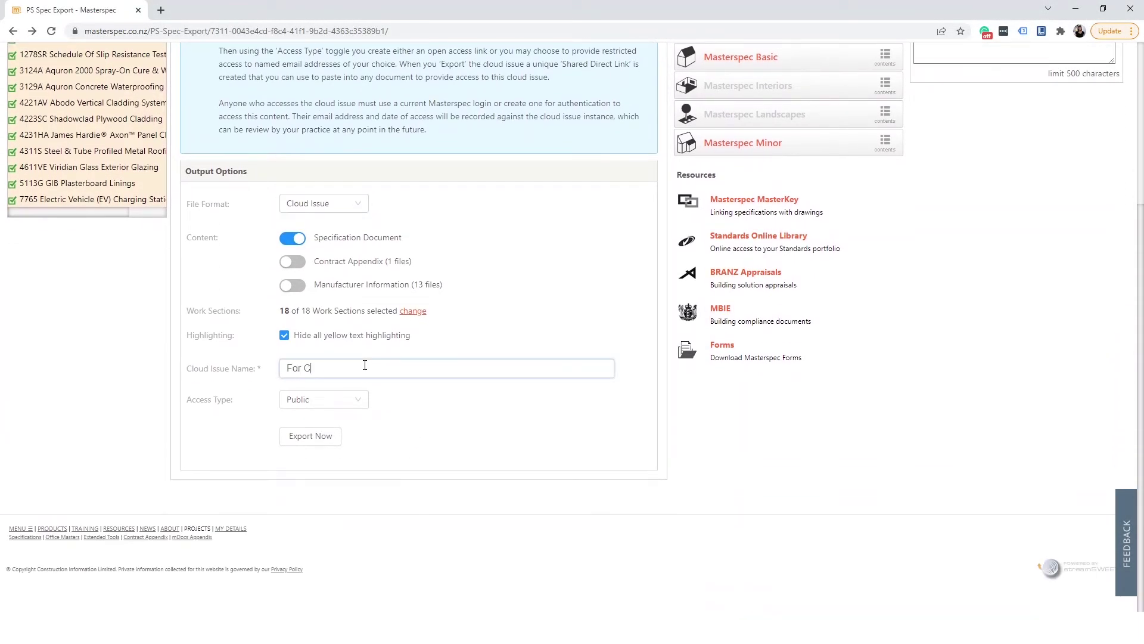
text(ouncil 22.2.22 V.002)
click(332, 439)
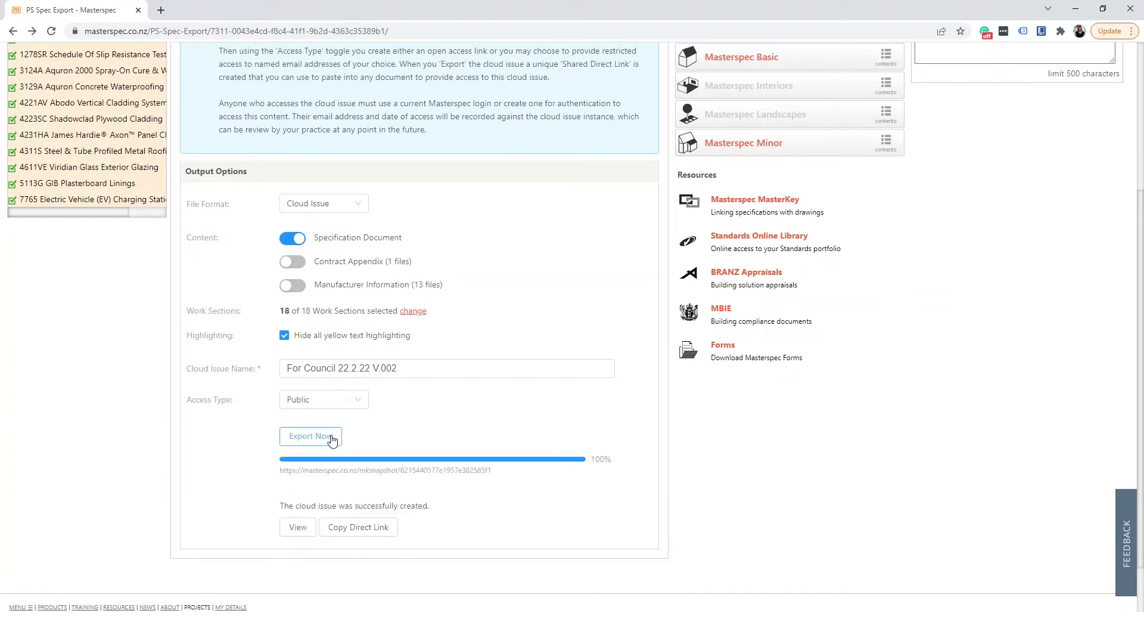
click(361, 506)
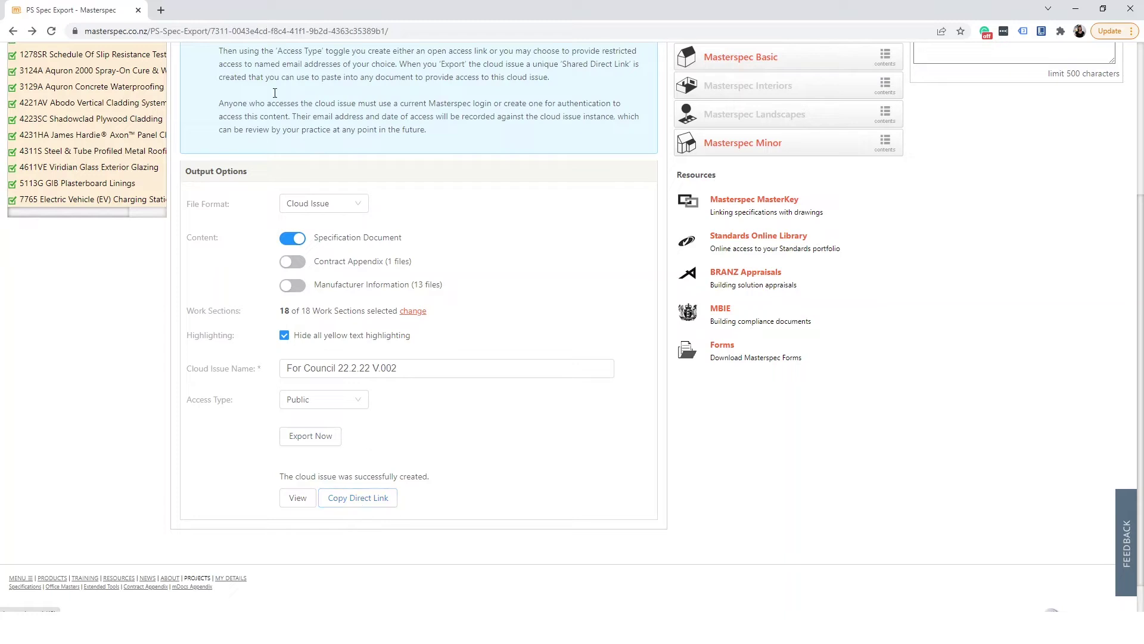
View the public cloud issue via its link in a new tab, then set access to Named users.
click(164, 13)
key(ctrl+v)
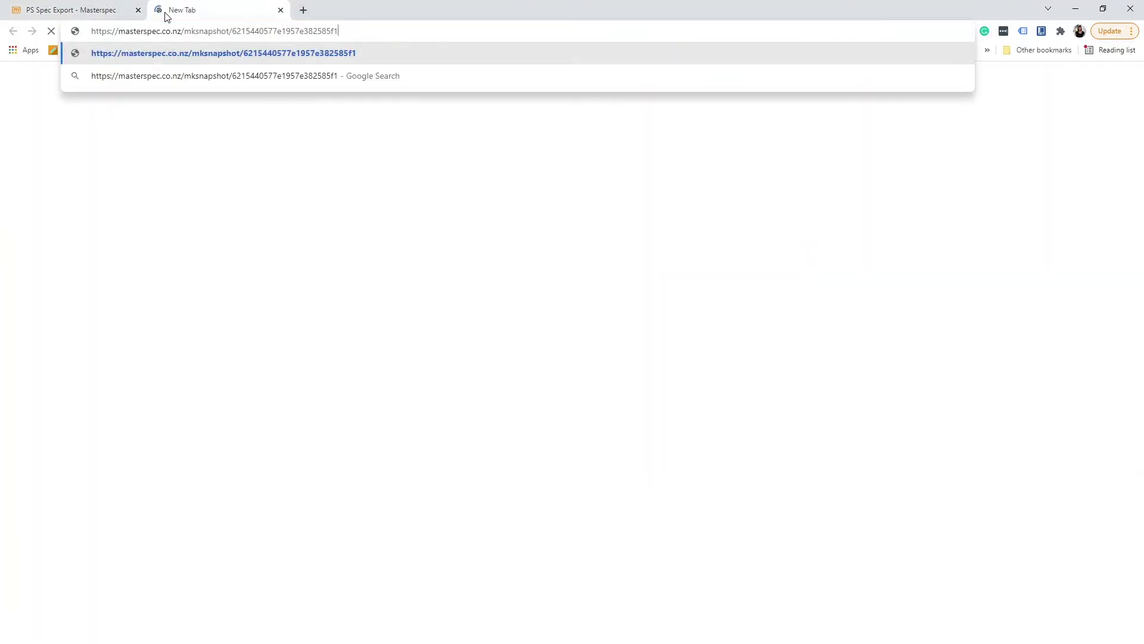
key(Return)
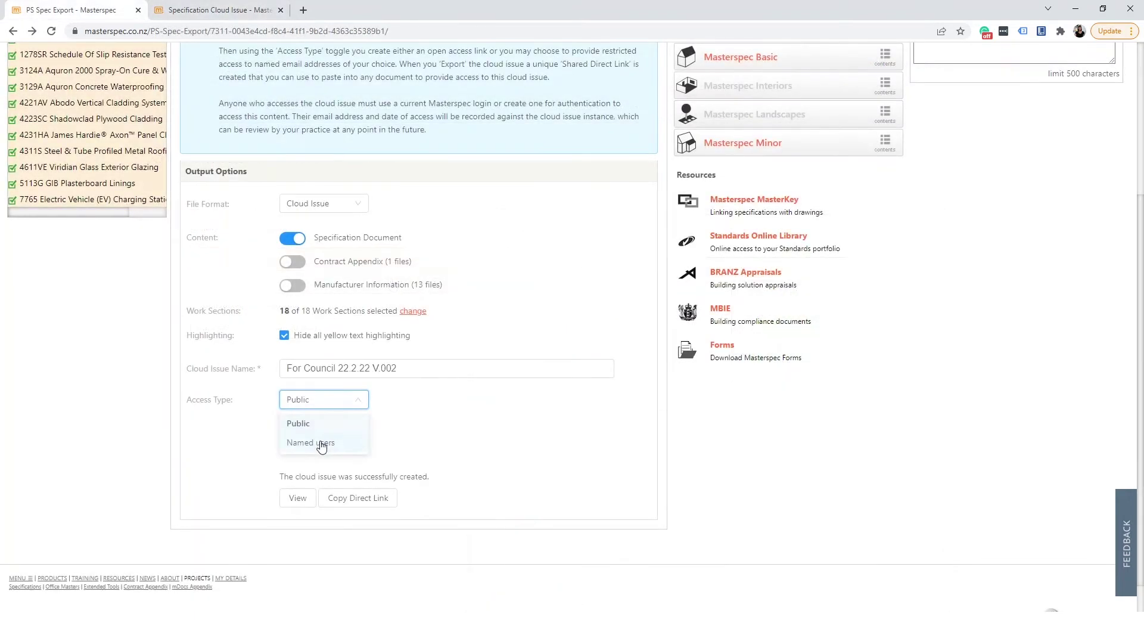
click(320, 442)
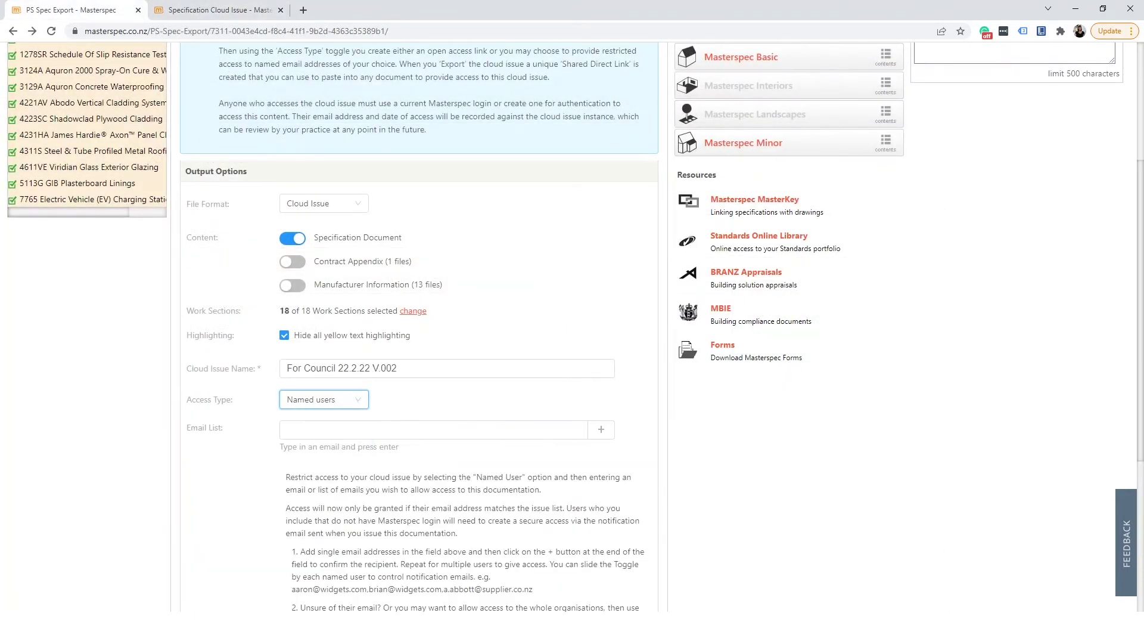
Add two recipients' email addresses to the named-user Email List, then scroll to Export Now.
click(497, 430)
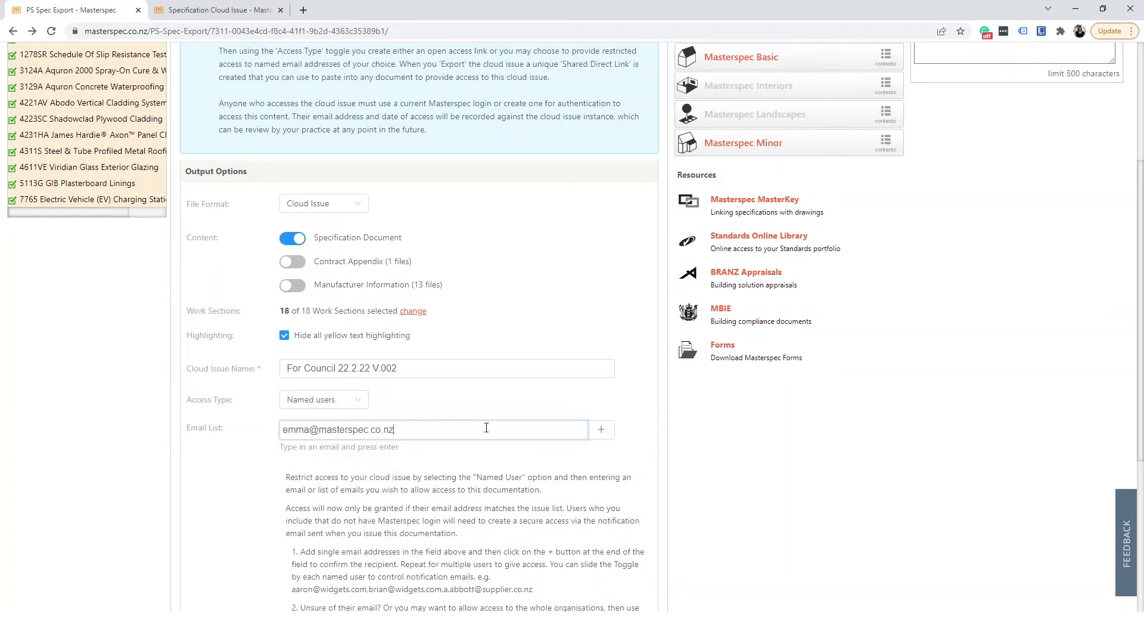
click(601, 430)
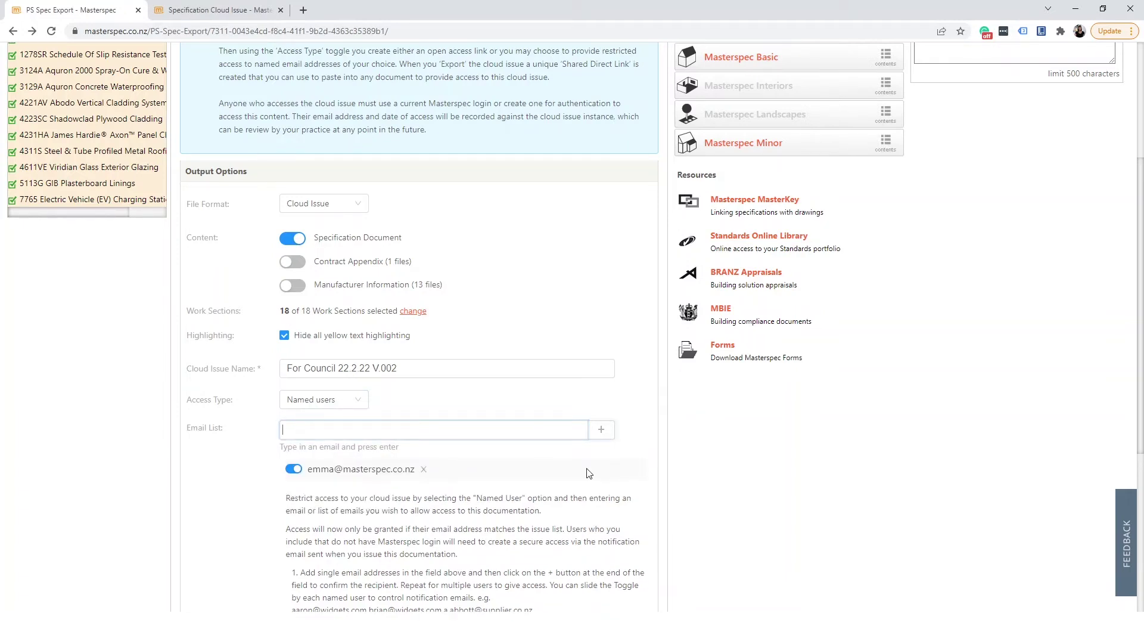
click(369, 437)
click(600, 430)
scroll(622, 466, down, 2)
scroll(622, 466, down, 2)
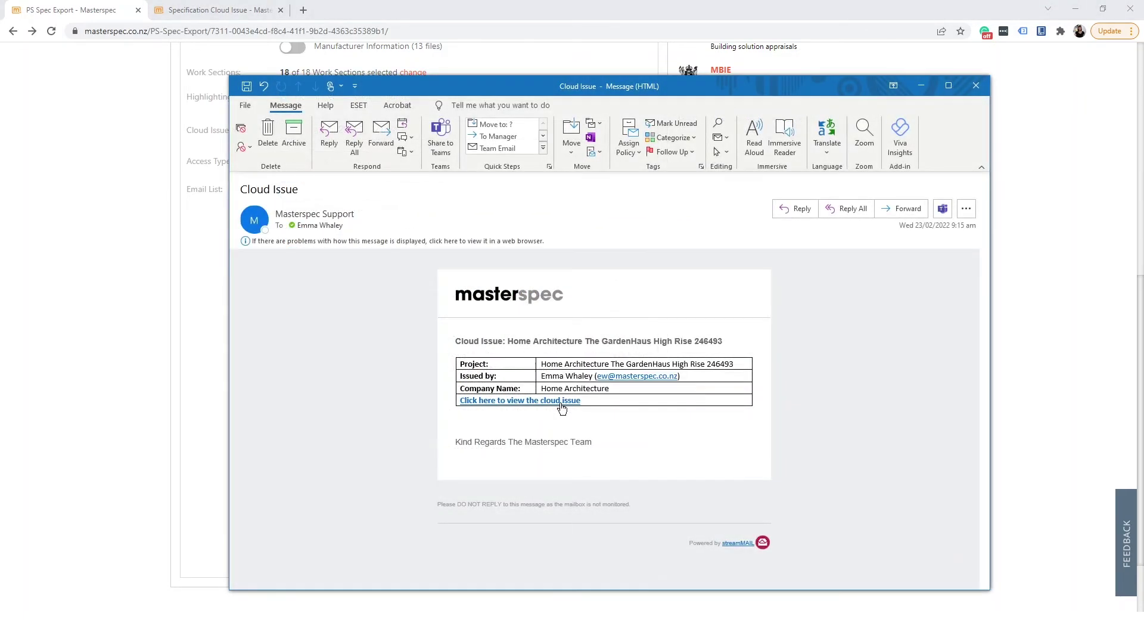
Open the For Council 22.2.22 V.002 cloud issue from the Outlook notification email link.
click(562, 408)
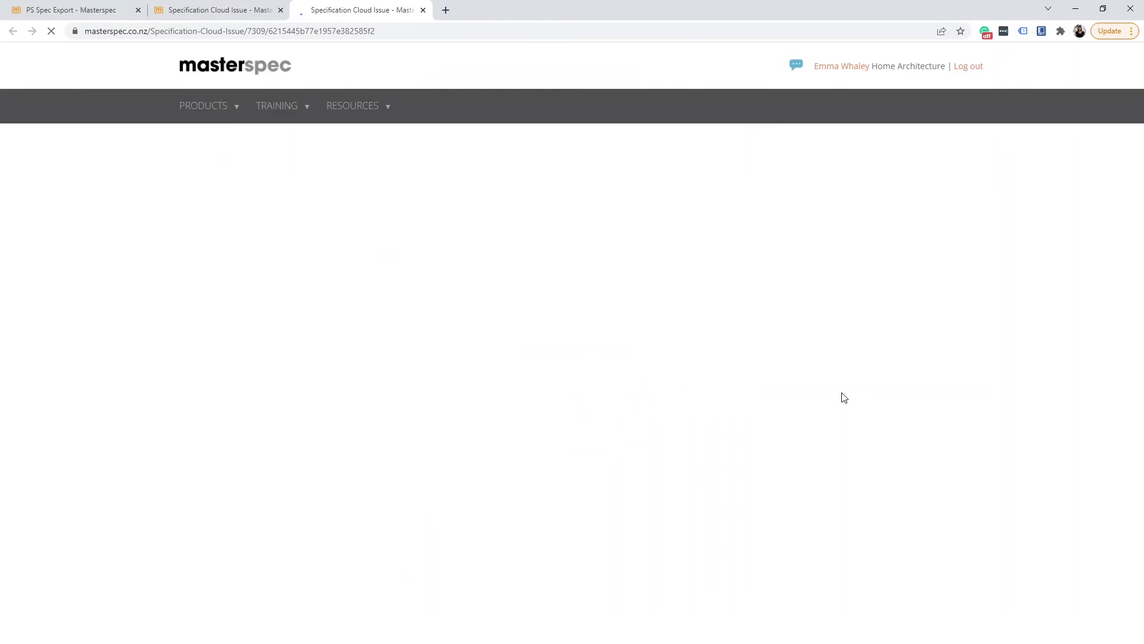
scroll(929, 452, down, 3)
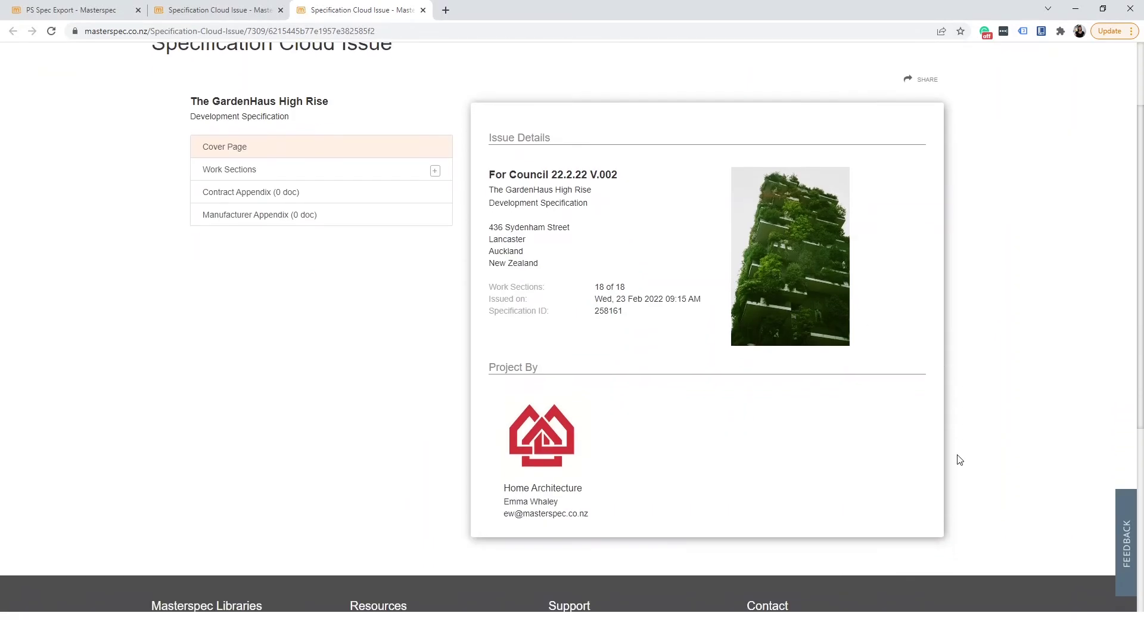
scroll(959, 460, up, 3)
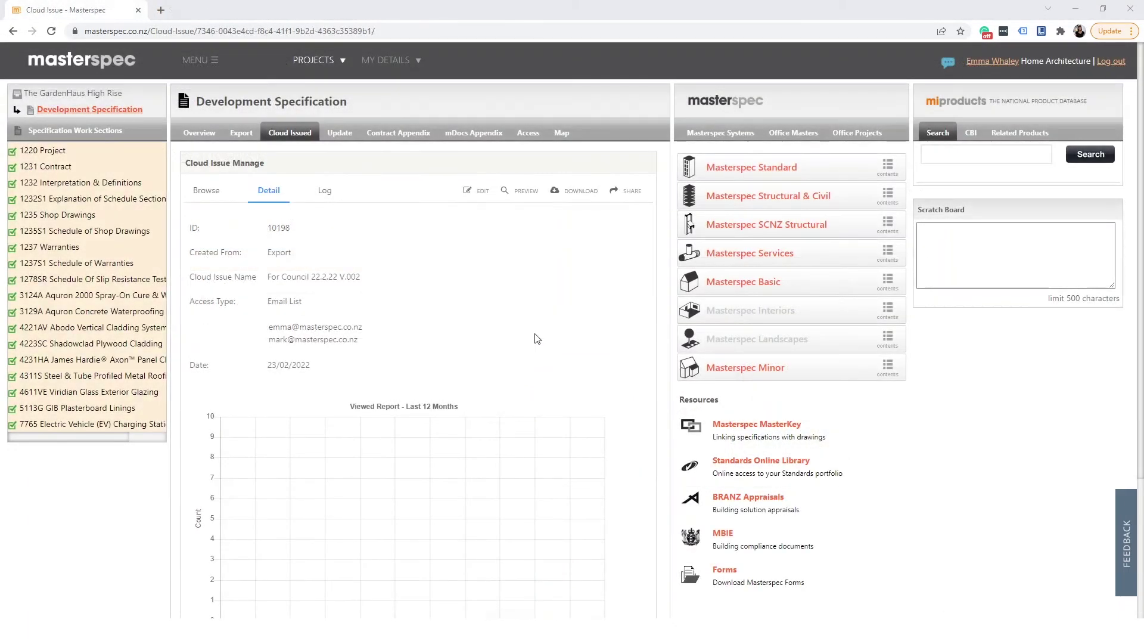
Edit the cloud issue and remove the second recipient's email address from its access list.
click(481, 197)
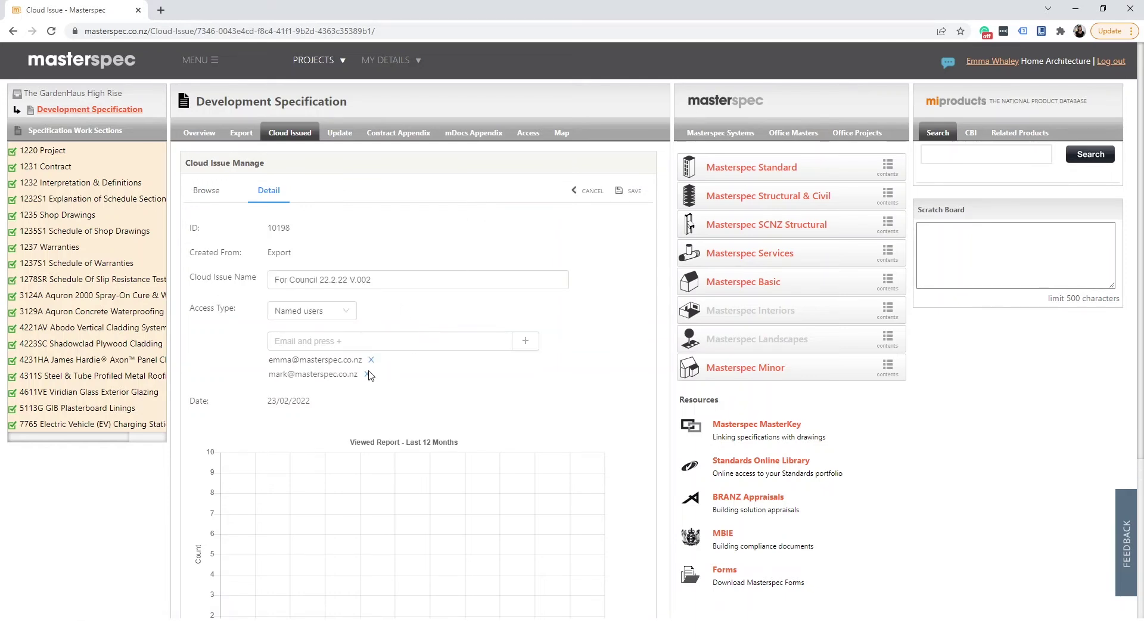
click(367, 374)
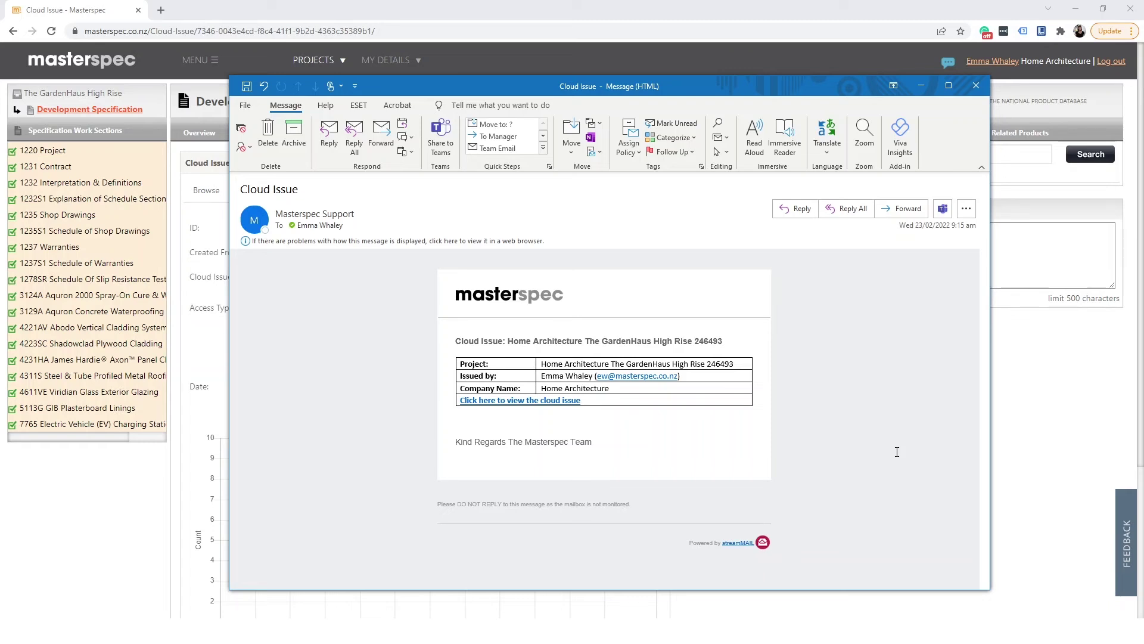
Open the emailed cloud issue as a recipient and scroll through its 1220 Project work section.
click(575, 401)
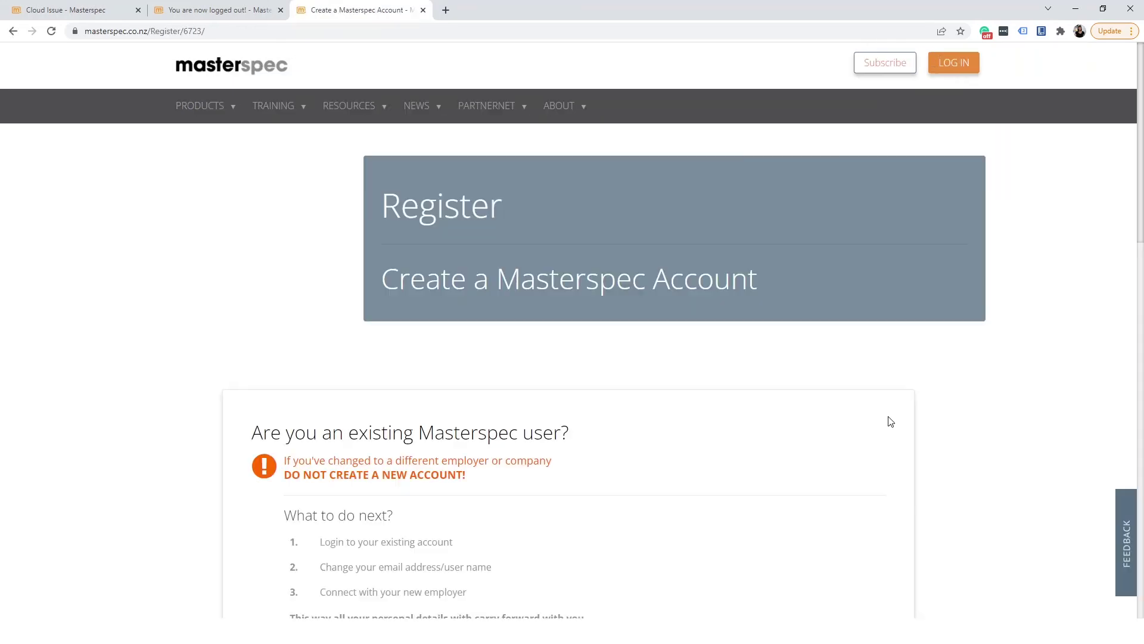
scroll(890, 422, down, 10)
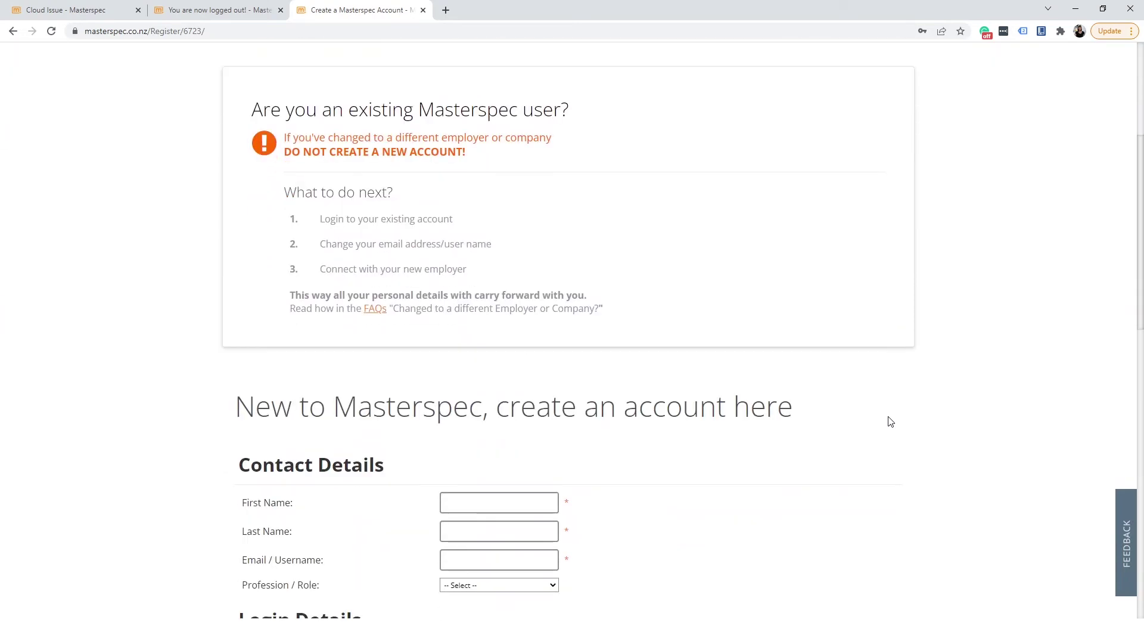
scroll(890, 421, down, 2)
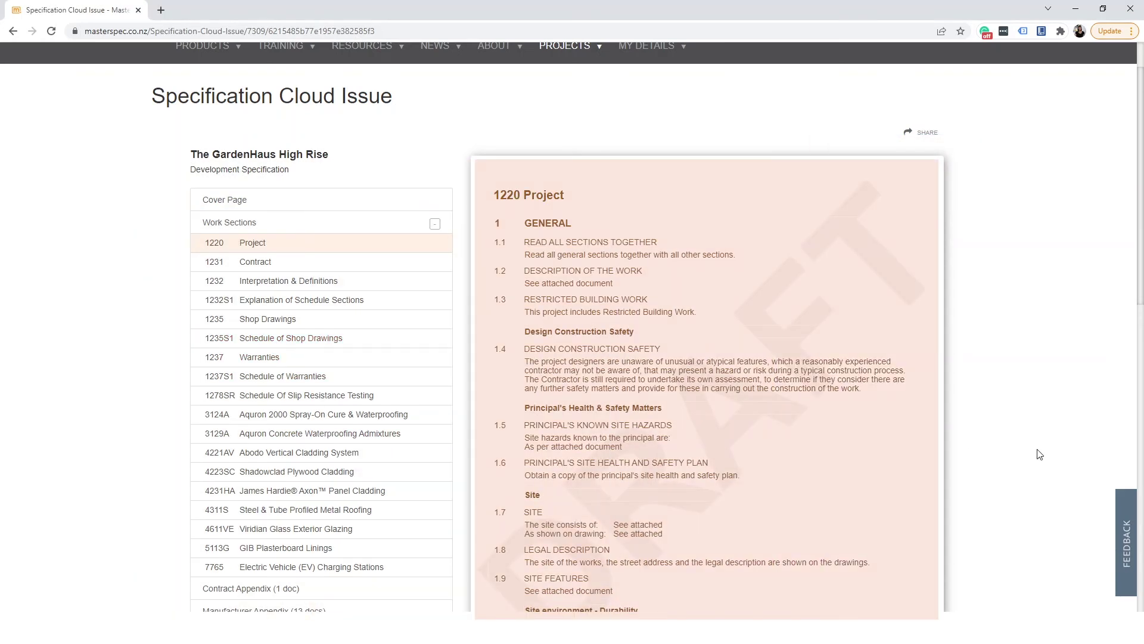
Open the Version_008 cloud issue (ID 10185) and review its Viewed Report chart and view log.
scroll(1040, 455, down, 1)
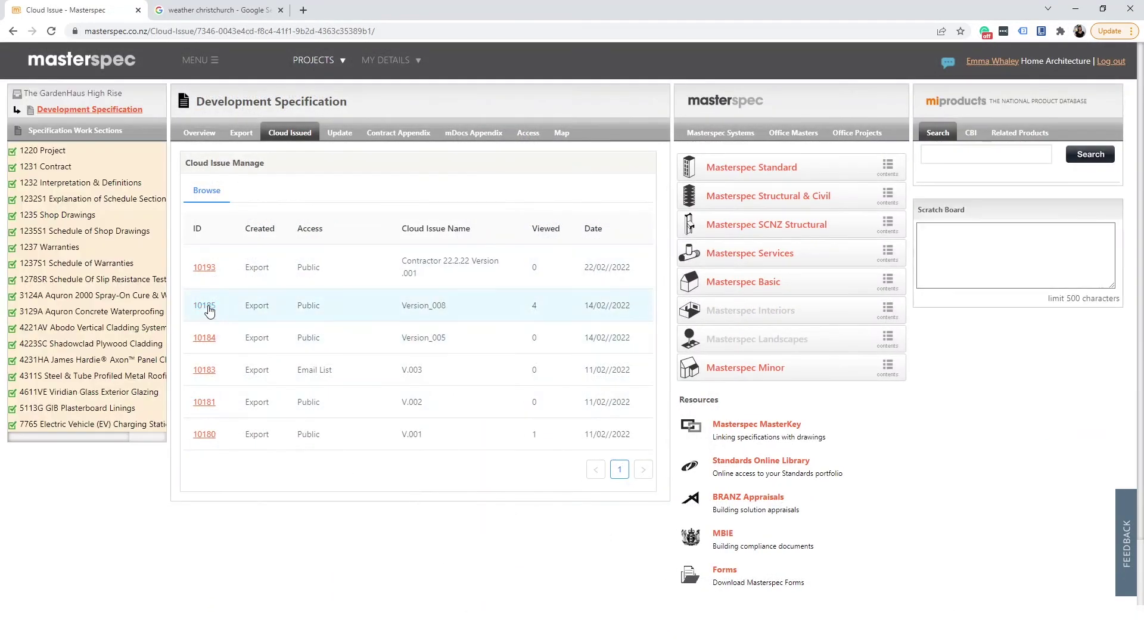
click(201, 305)
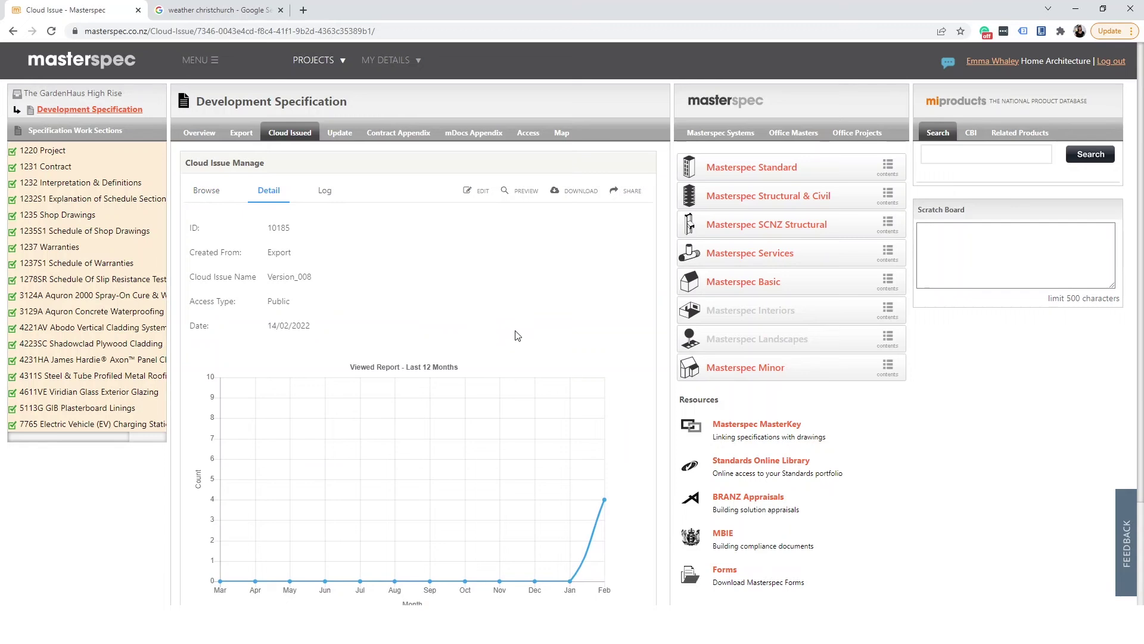
scroll(517, 335, down, 2)
scroll(601, 391, up, 2)
click(324, 191)
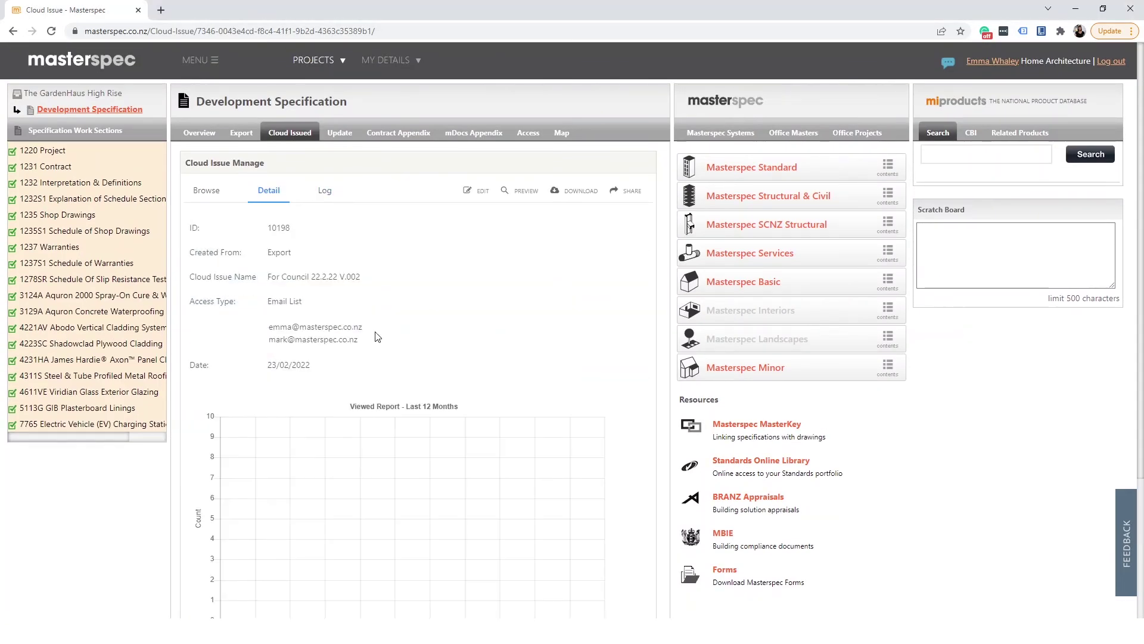
Bring up the Contractor 22.2.22 Version .001 cloud issue online and scroll down its cover page.
click(482, 200)
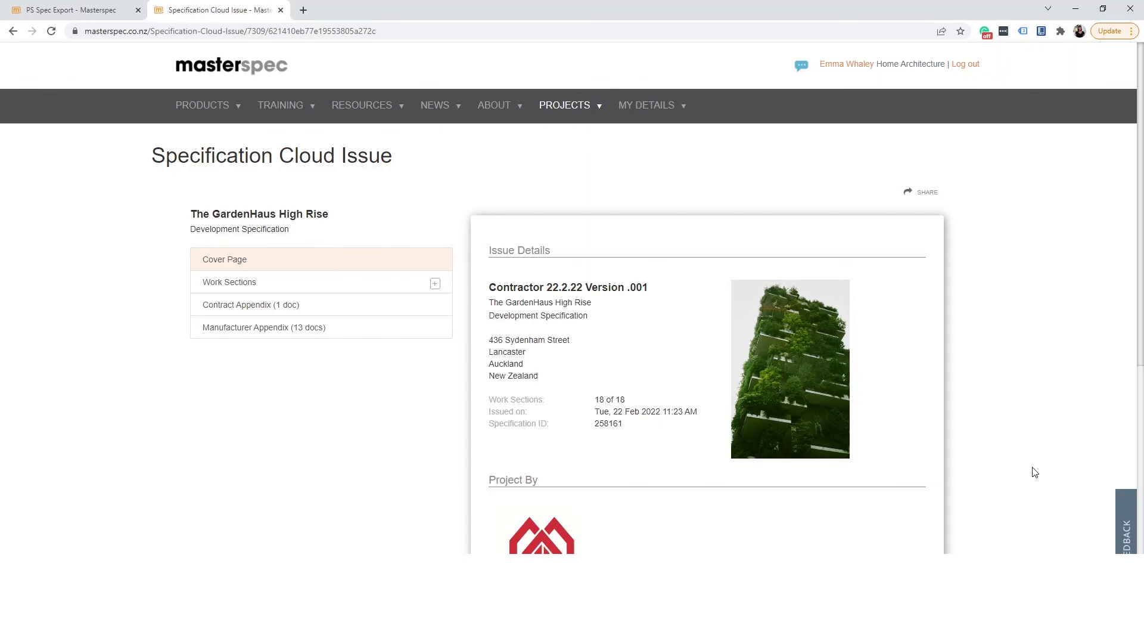
scroll(1035, 471, down, 2)
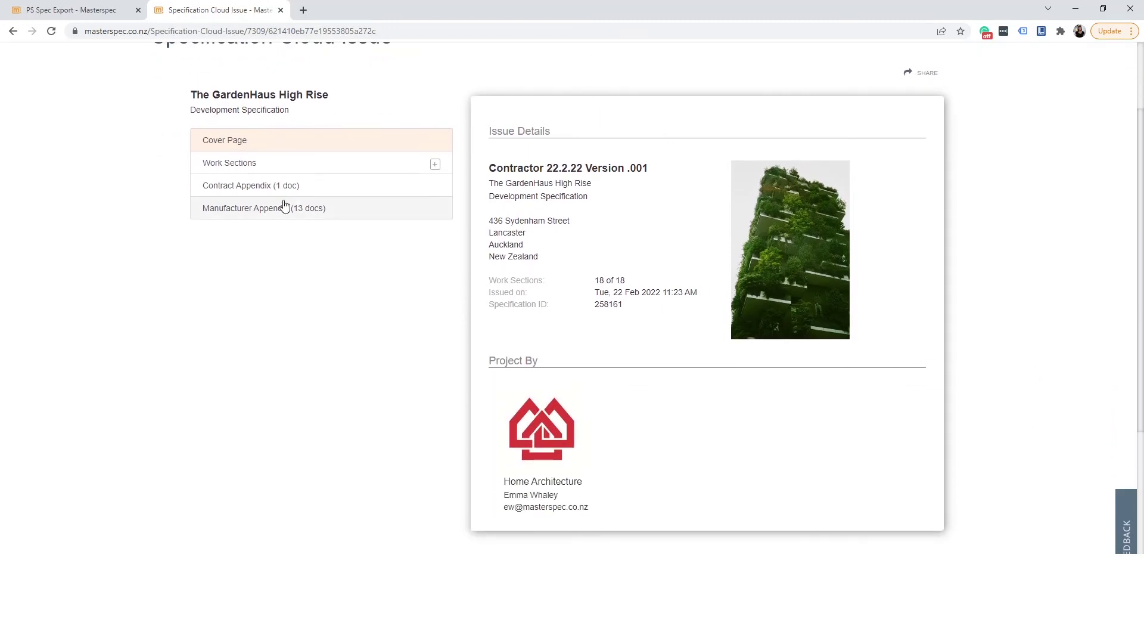